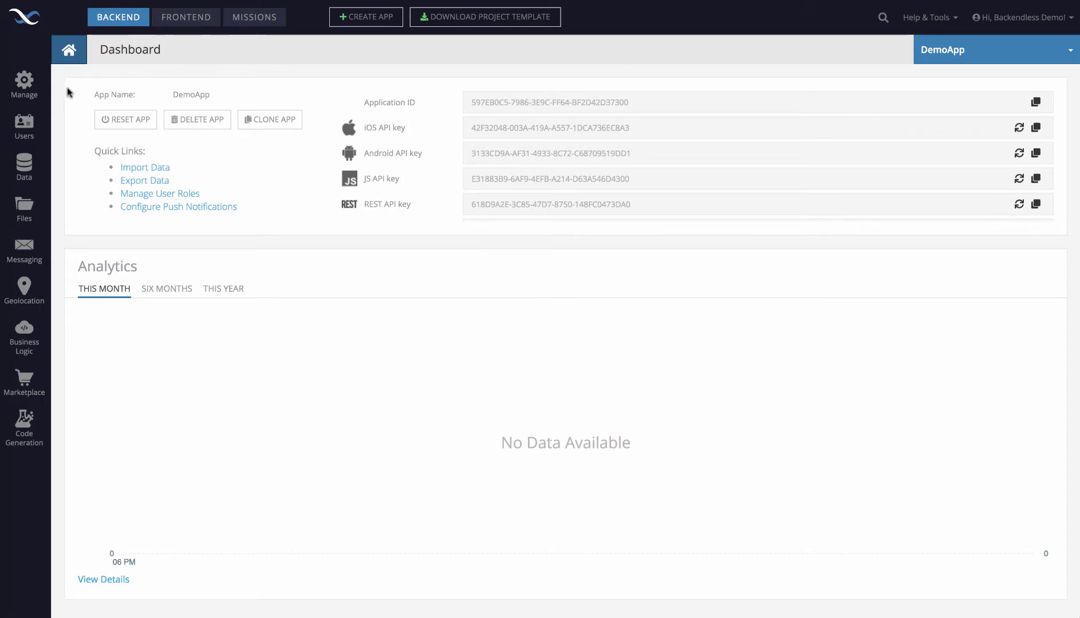
Show DemoApp's Users settings with registration and email confirmation enabled
click(23, 126)
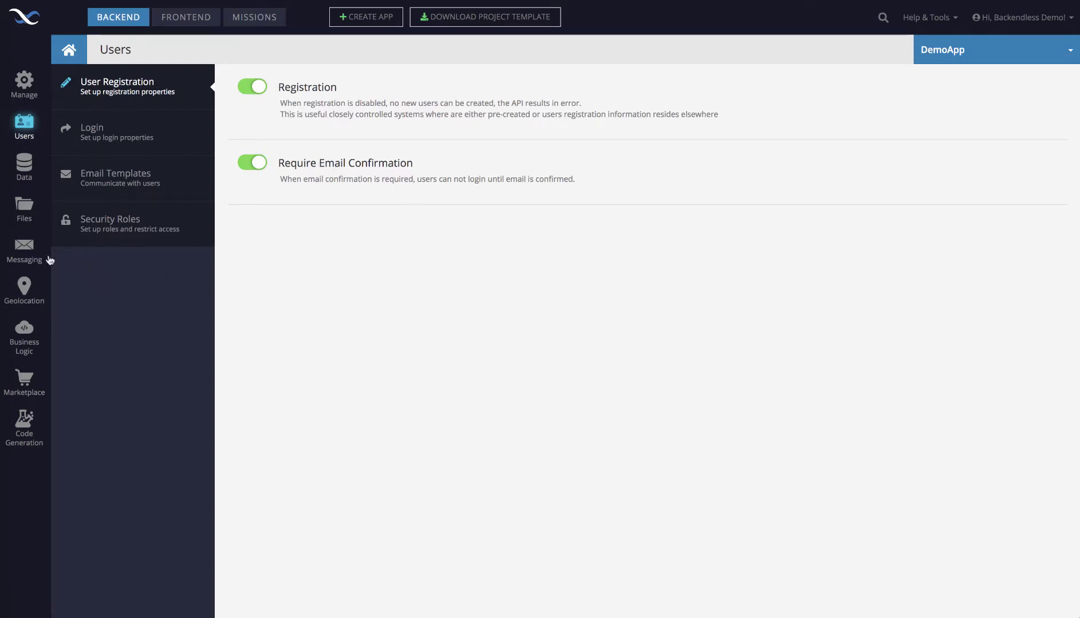
Load the Confirmation template in Messaging's Emails page and focus its subject field
click(27, 252)
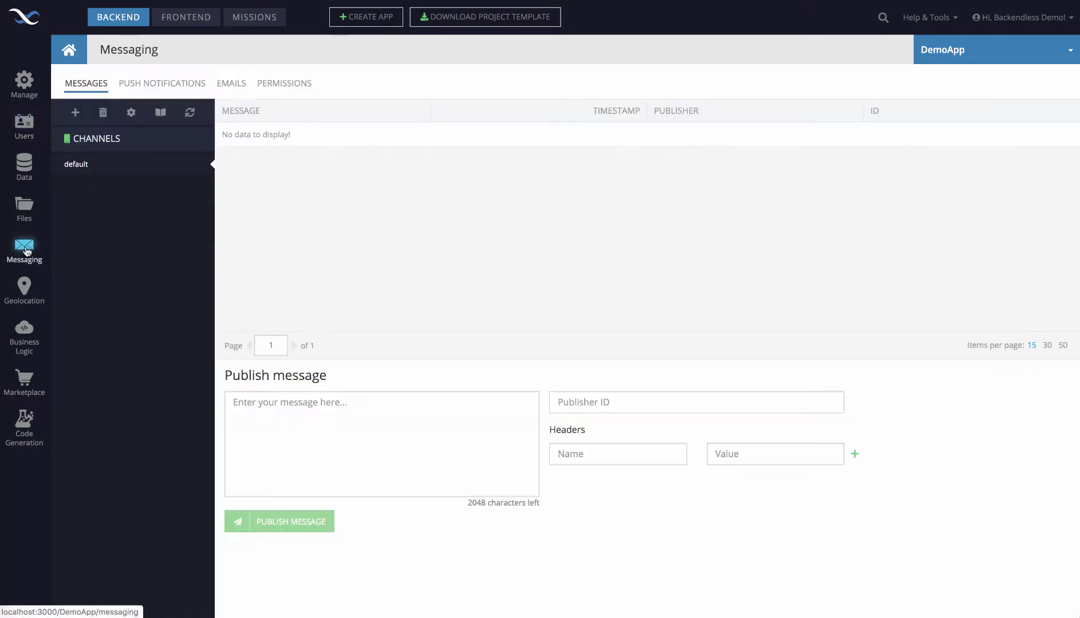
click(231, 85)
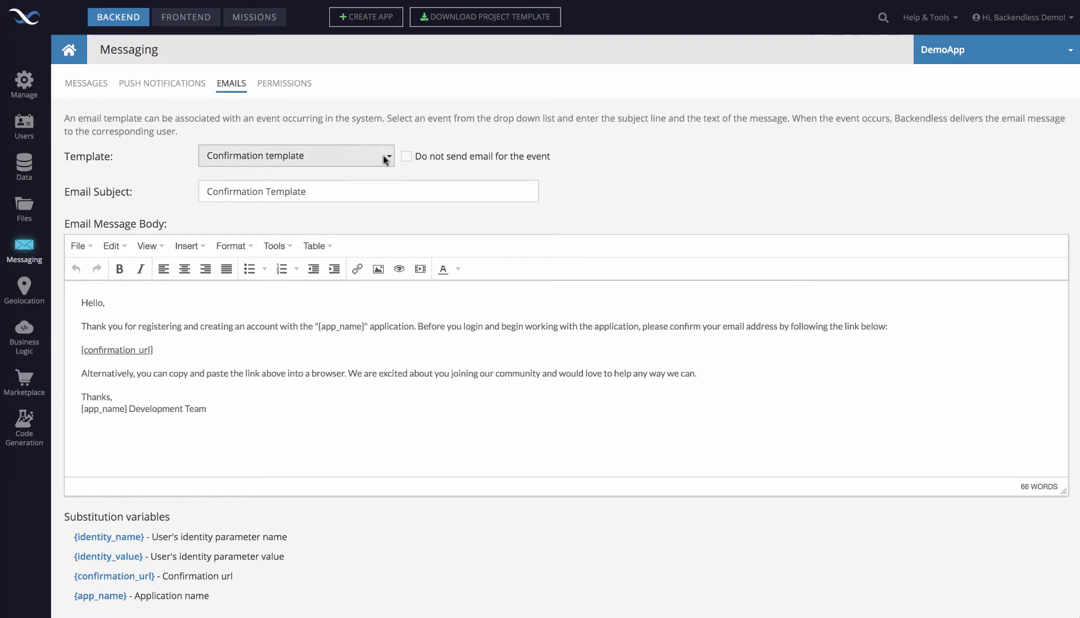
click(363, 155)
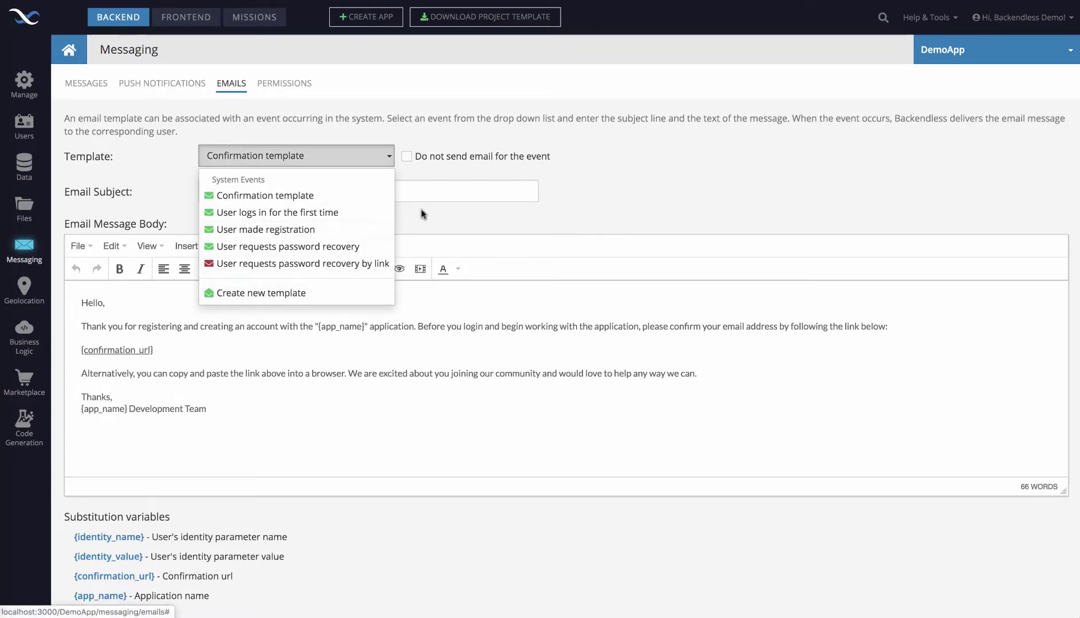
click(650, 206)
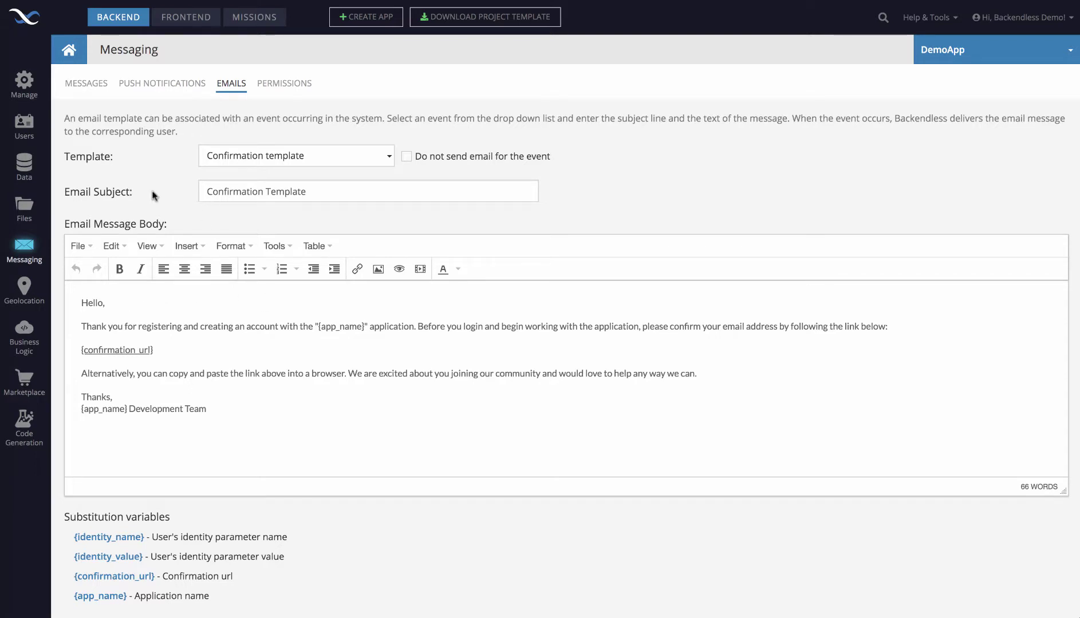
click(269, 191)
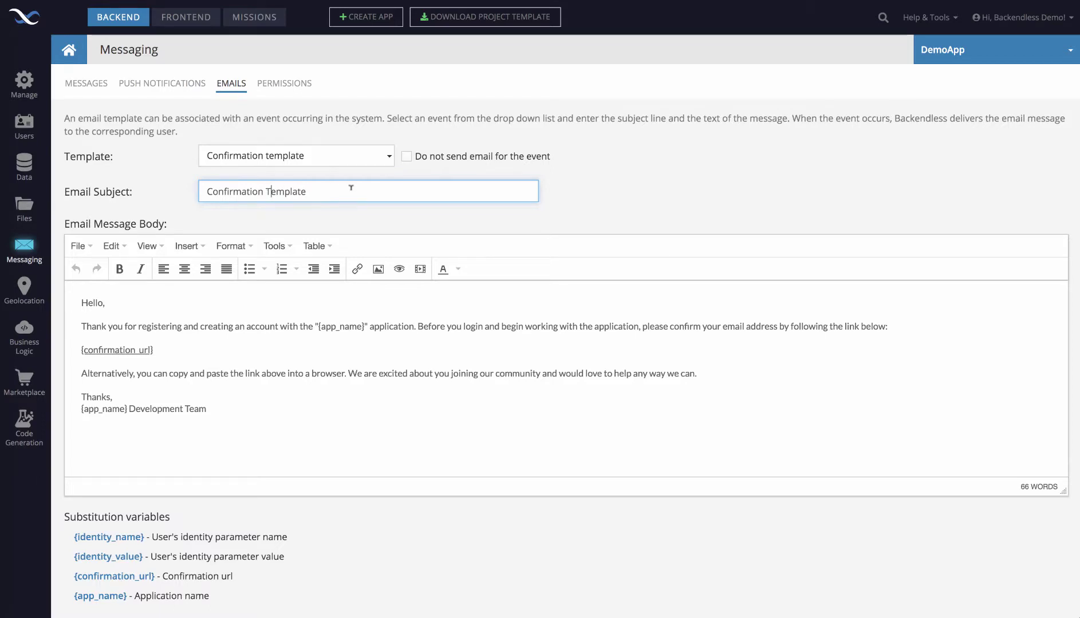
Replace the subject with 'Thank you for registering. Please confirm your email address' and select the body greeting
drag(308, 191, 199, 193)
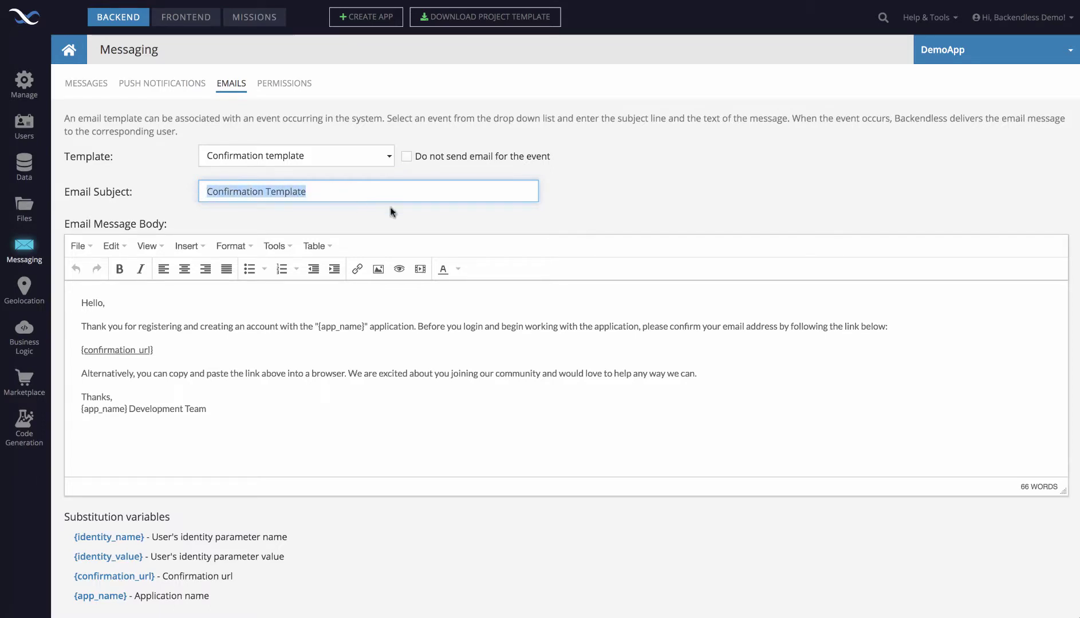
text(Than)
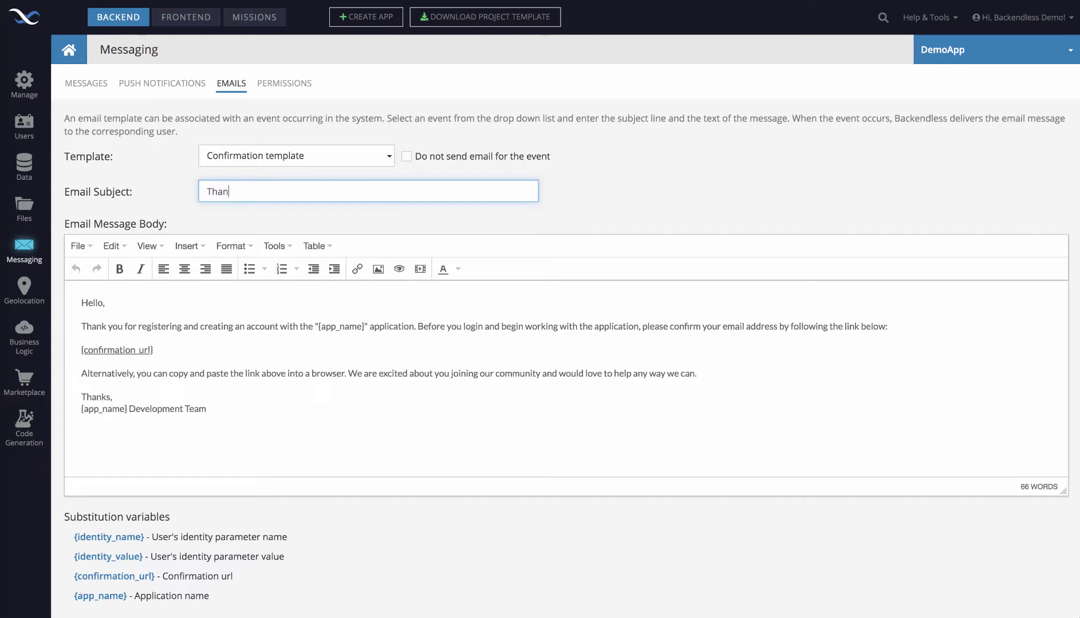
text(k you for regist)
text(ering. P)
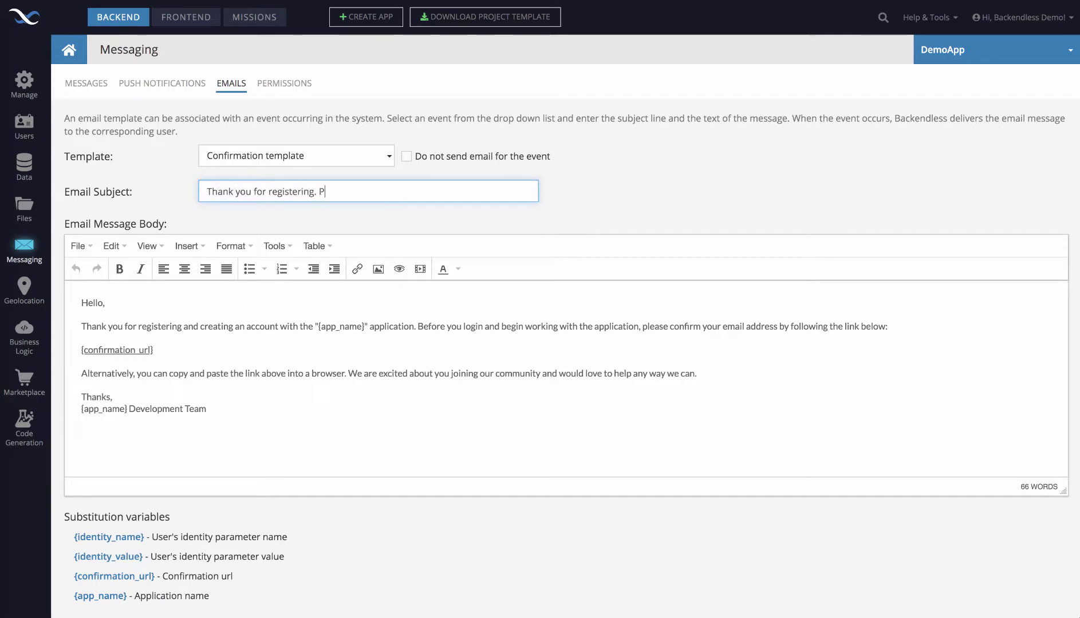
text(lease confirm you)
text(r email address)
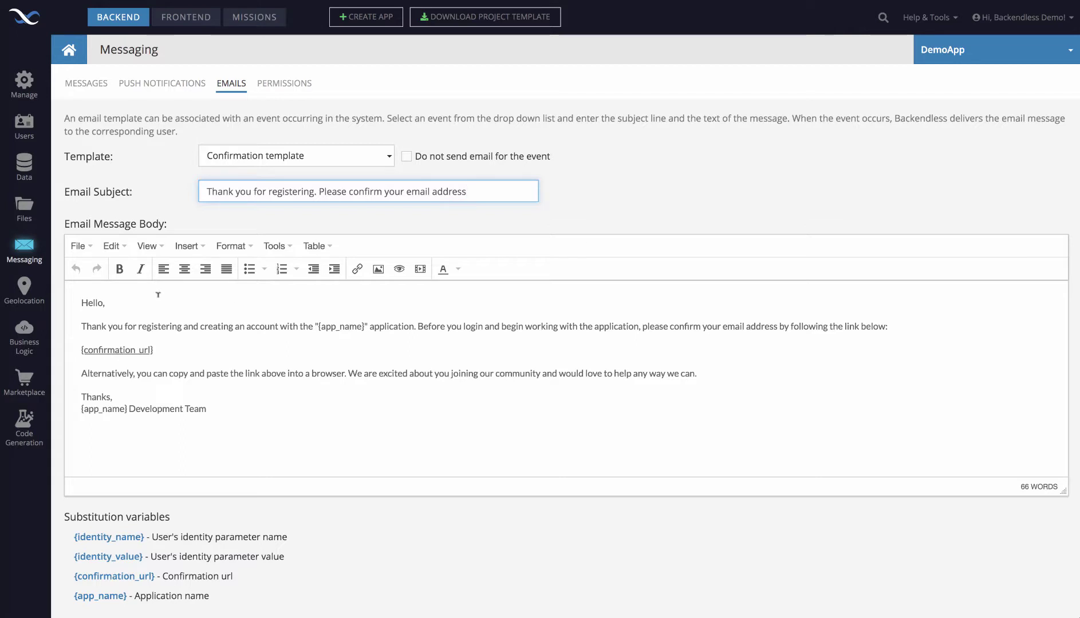
drag(108, 303, 76, 303)
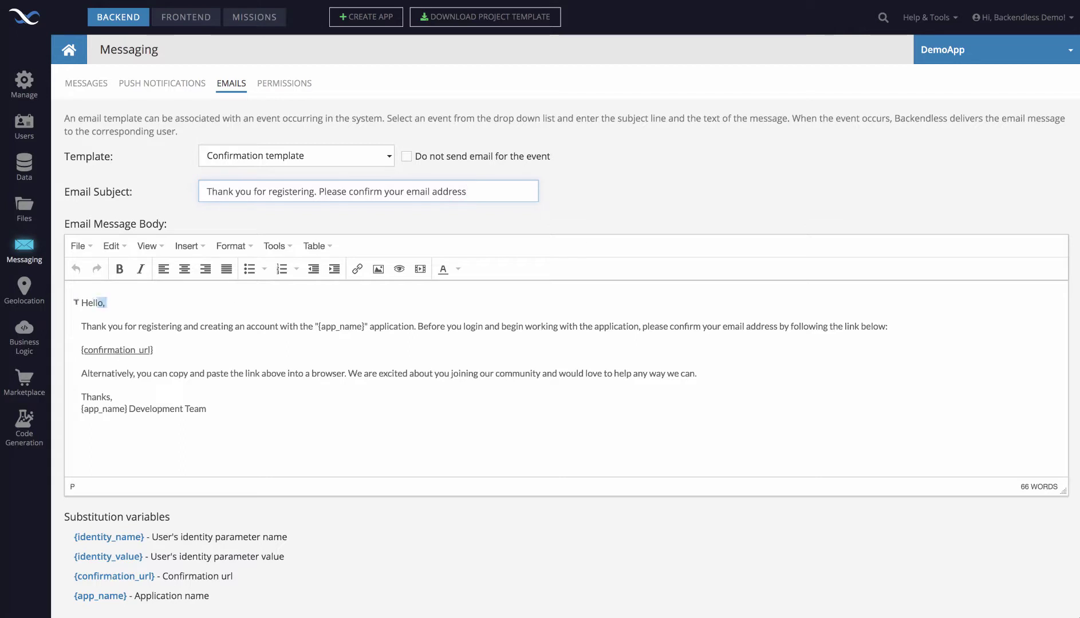
click(270, 301)
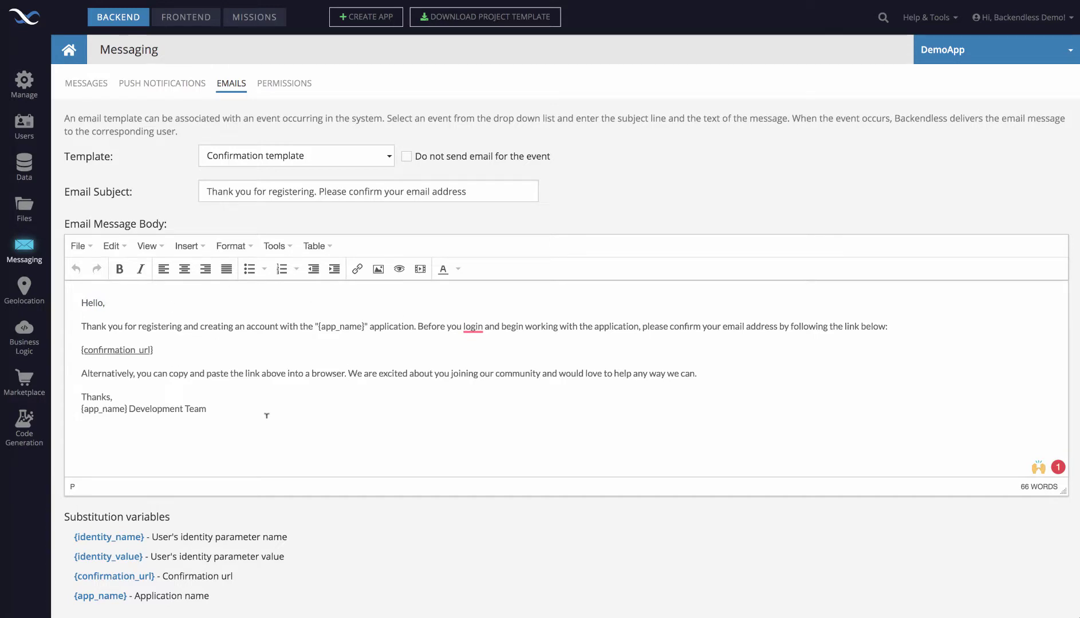
click(147, 246)
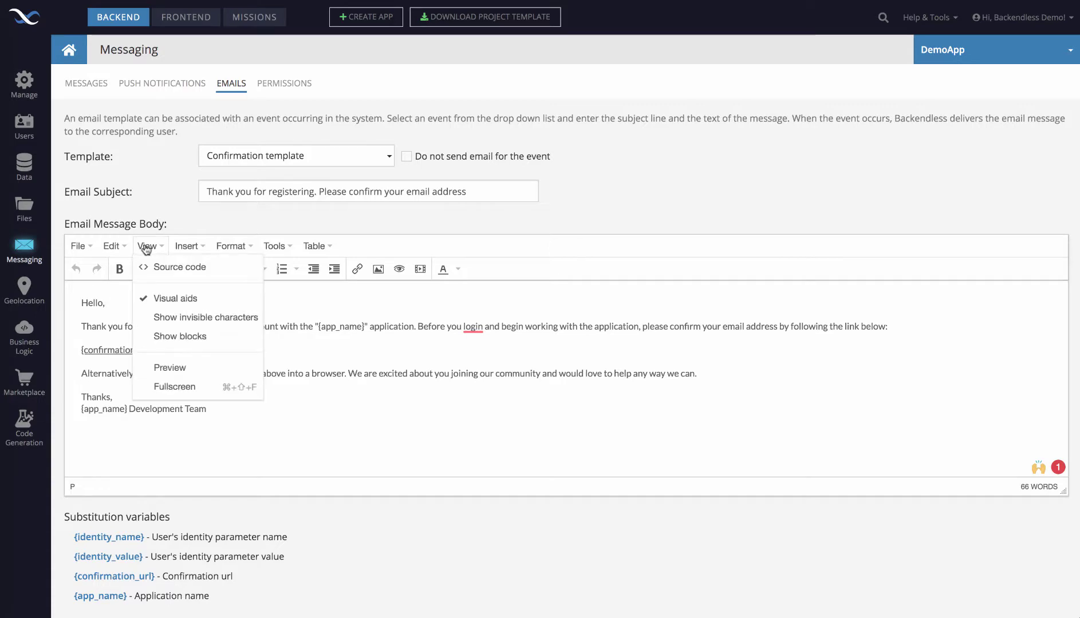
click(179, 266)
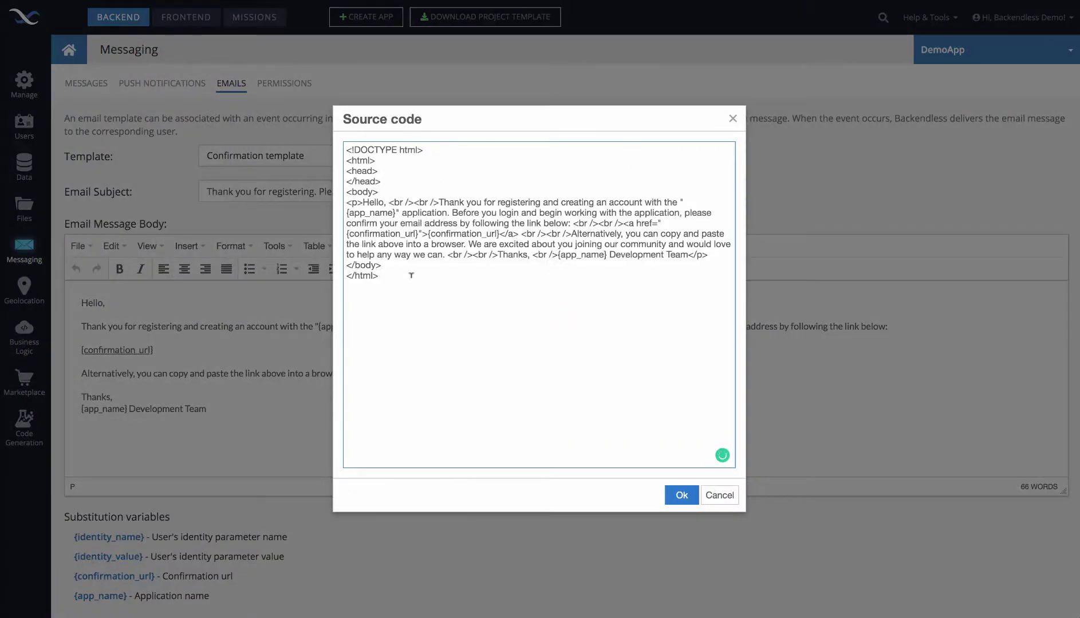
click(714, 495)
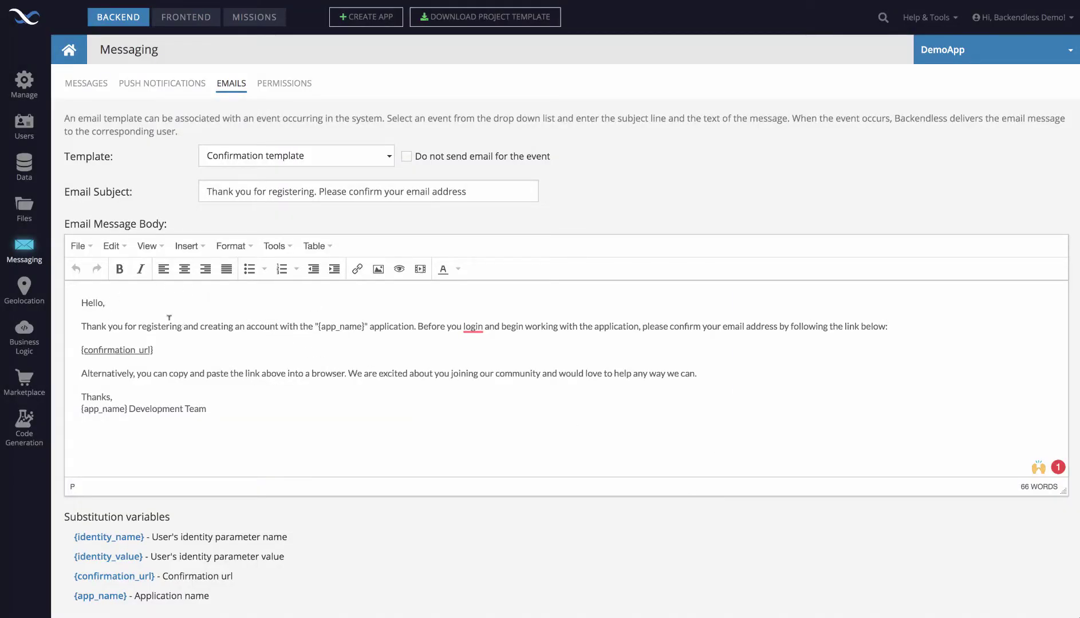
Remove the comma after Hello and delete the 'Thank you for registering' paragraph
key(BackSpace)
text(nd th)
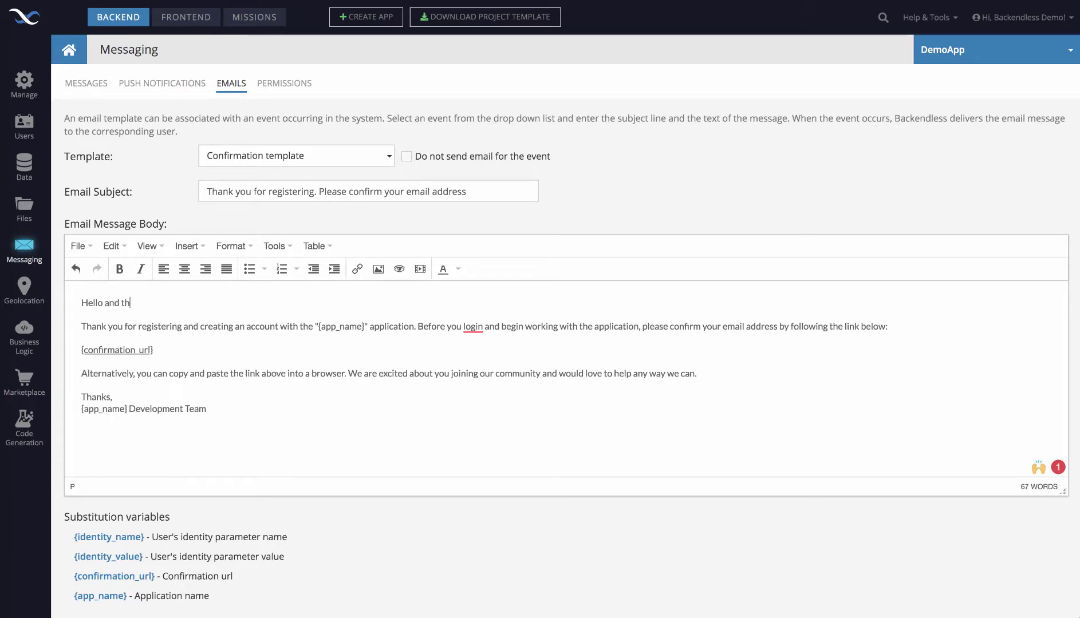
text(ank youPlease click the li)
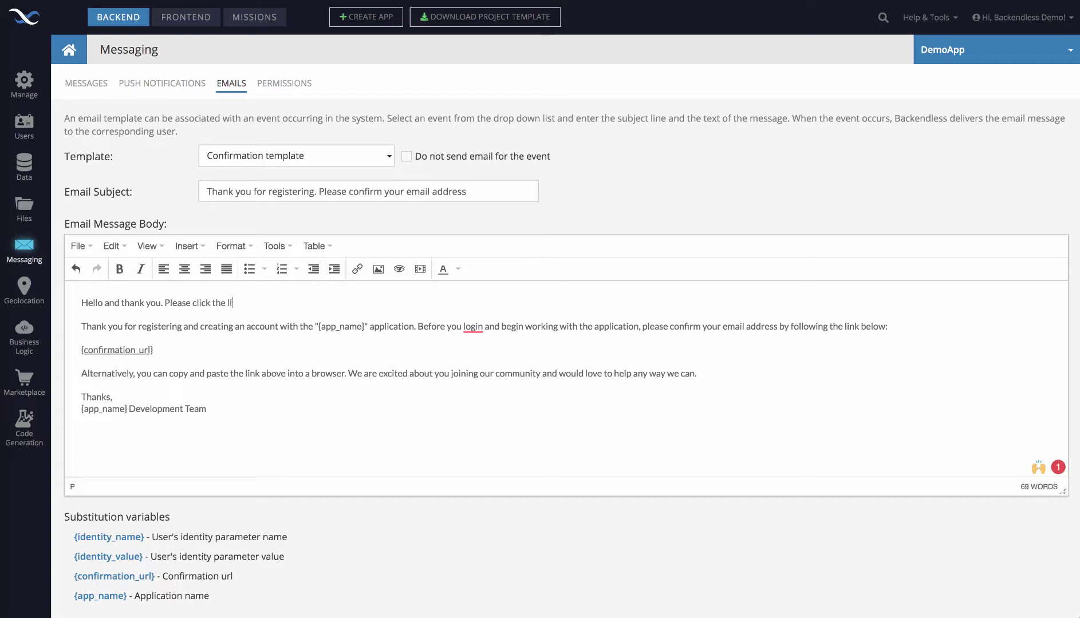
text(below:)
triple_click(422, 326)
key(BackSpace)
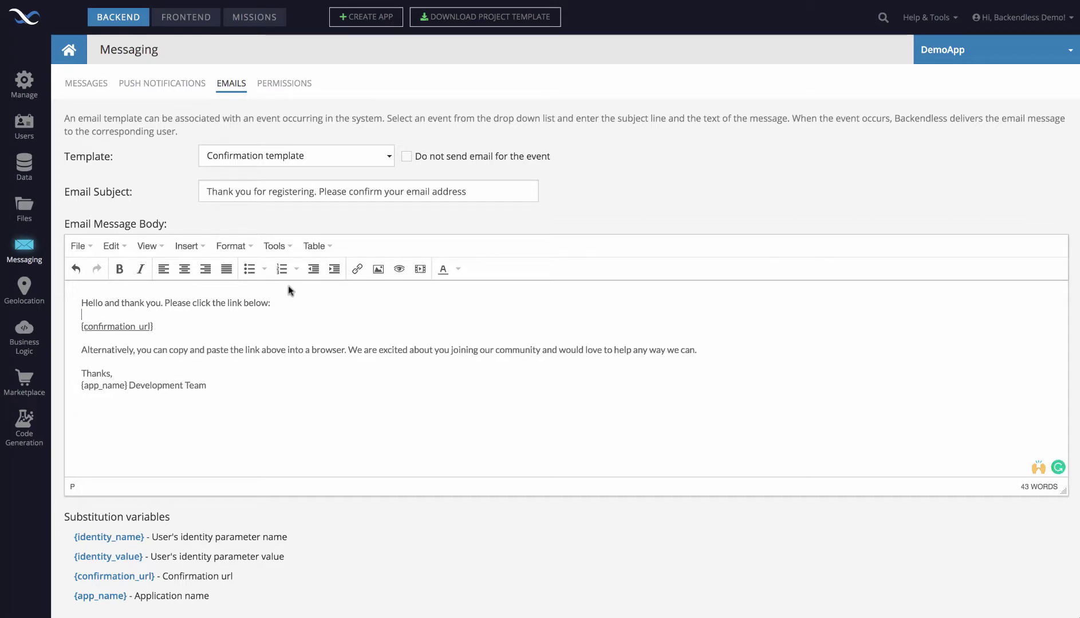
Make the body's first line 'Hello and thank you. Please click the link below:' bold
drag(286, 303, 74, 299)
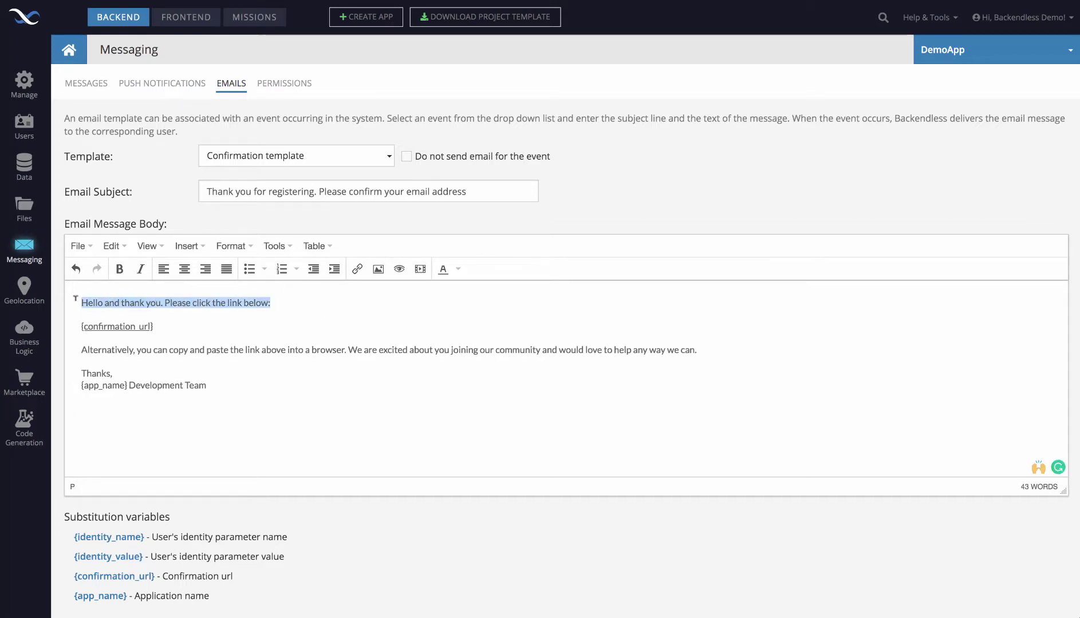
click(150, 245)
click(342, 323)
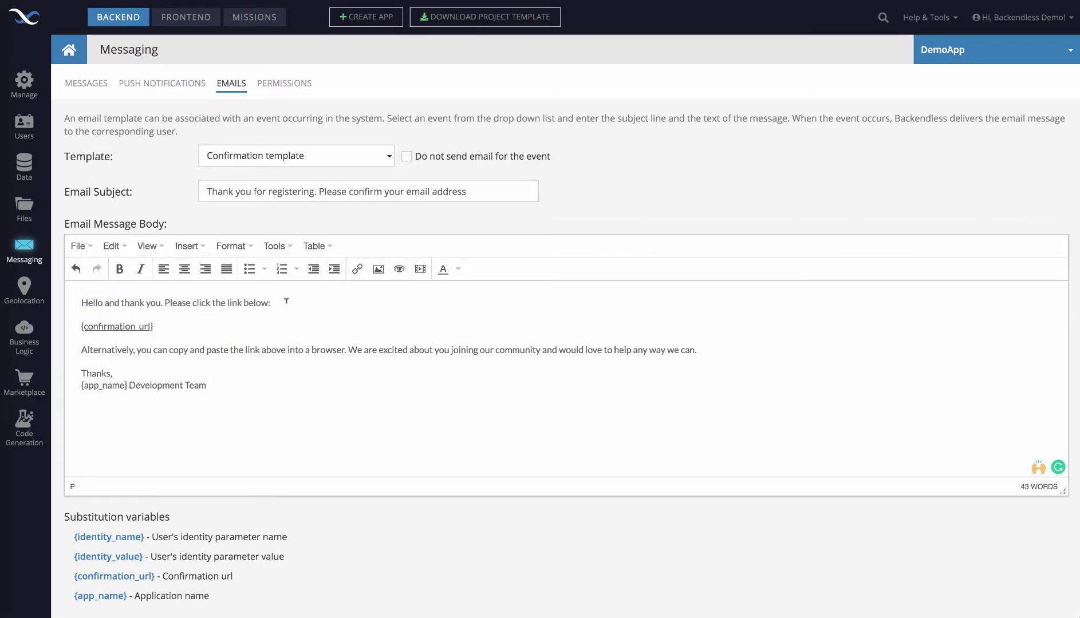
drag(288, 303, 69, 302)
click(119, 269)
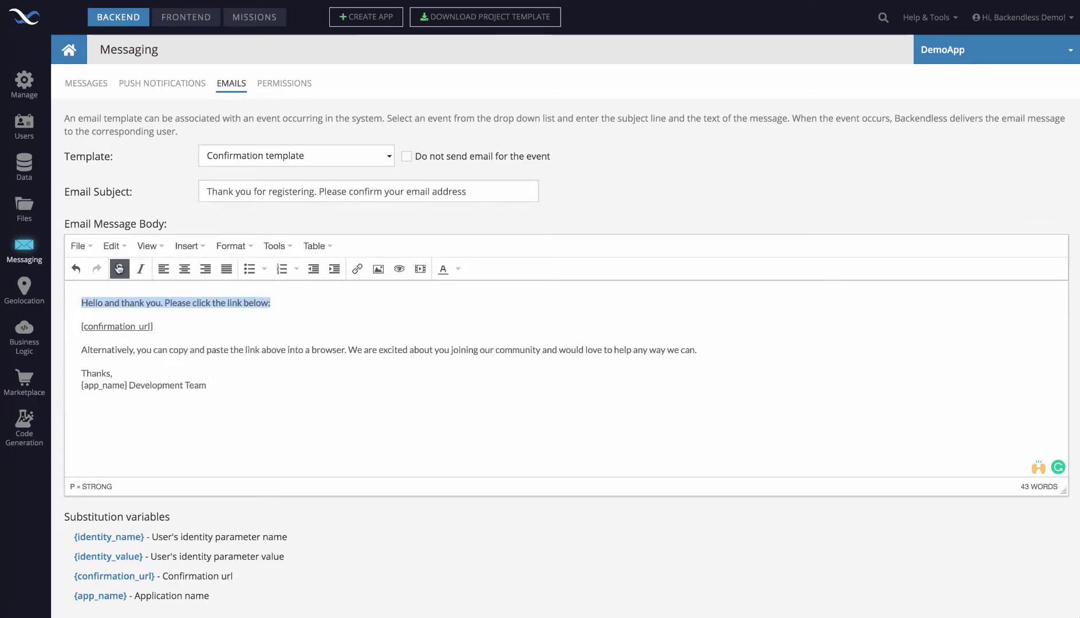
In the HTML source, change both strong tags around the greeting to h2 and apply
click(150, 246)
click(187, 315)
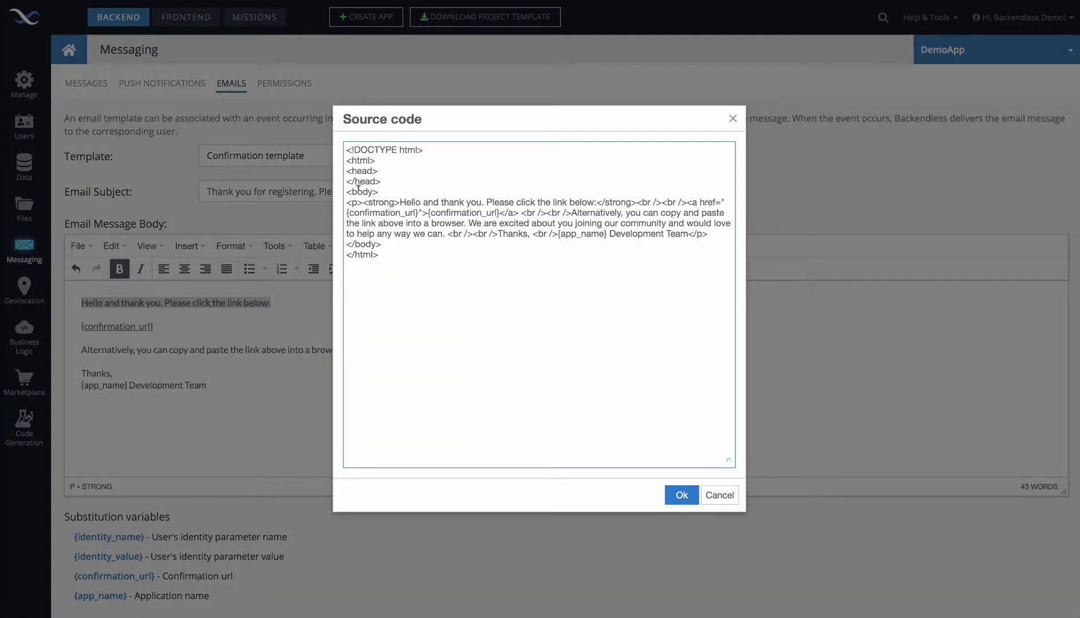
double_click(381, 202)
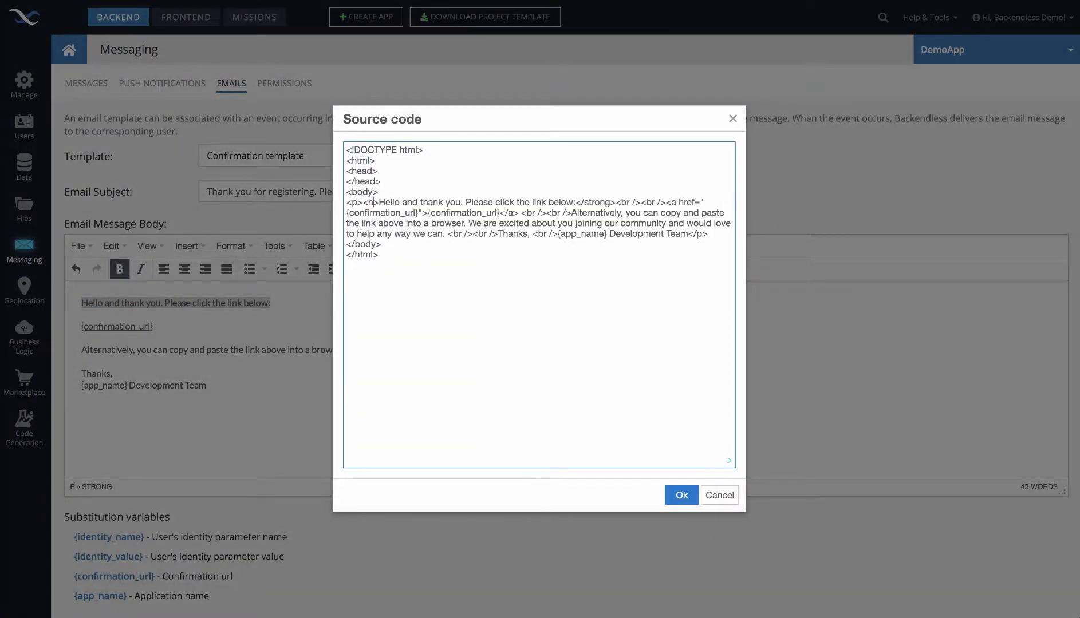
text(h2)
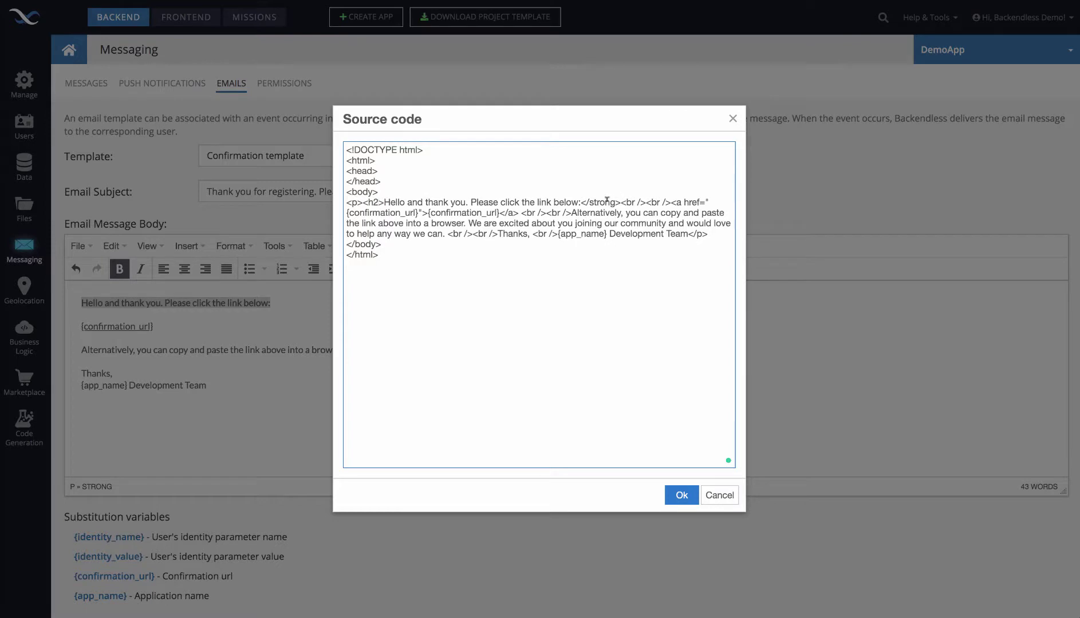
double_click(602, 202)
text(h2)
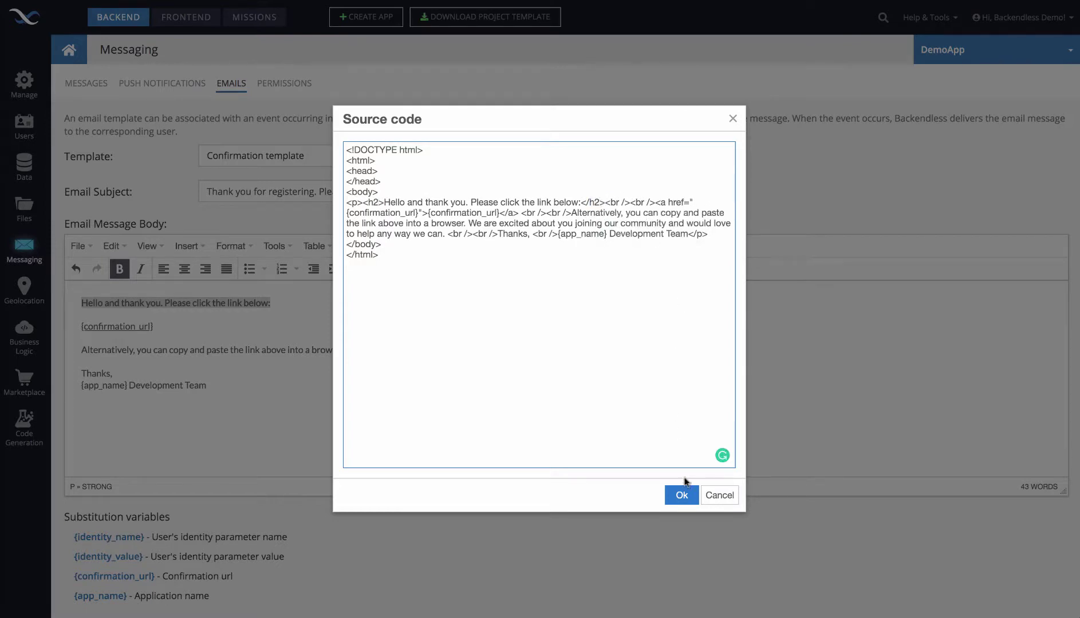
click(682, 495)
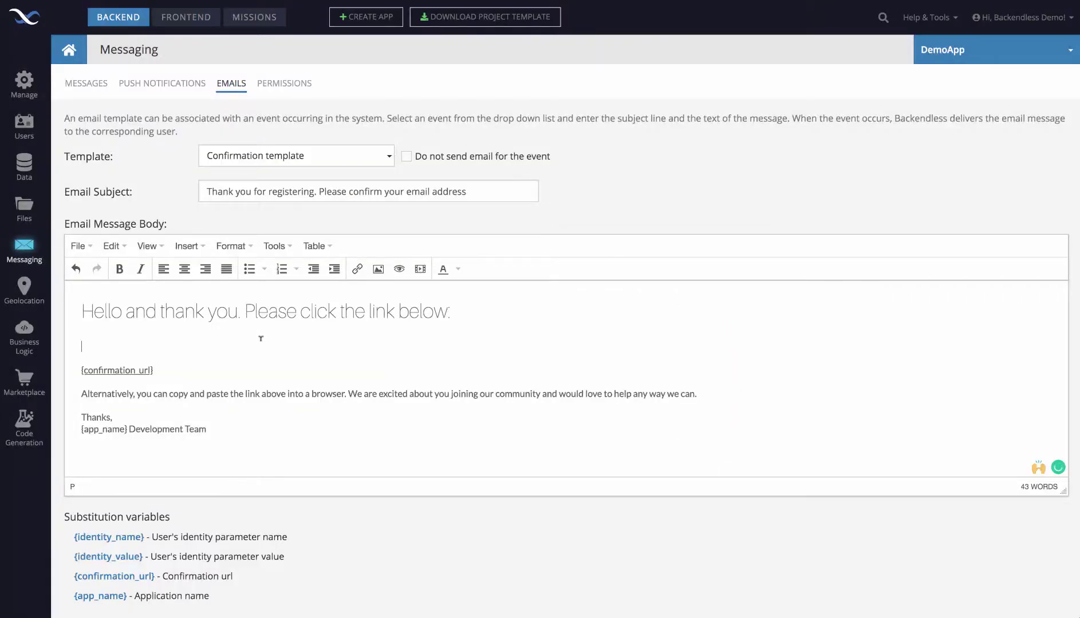
Tidy the spacing below the heading and save the confirmation template
key(ctrl+a)
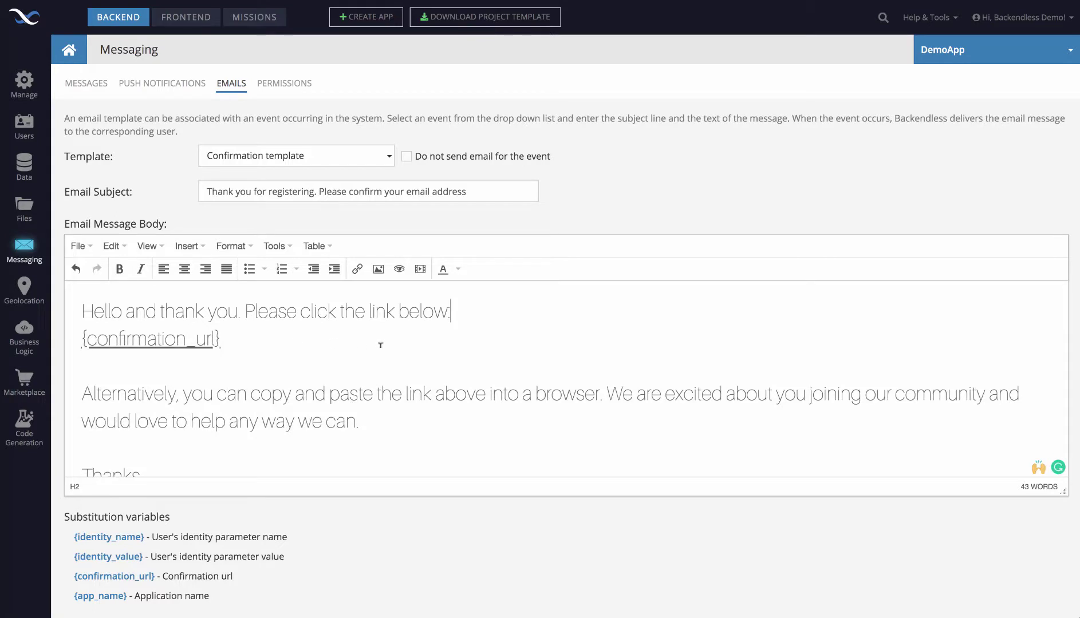
key(Return)
key(BackSpace)
double_click(116, 358)
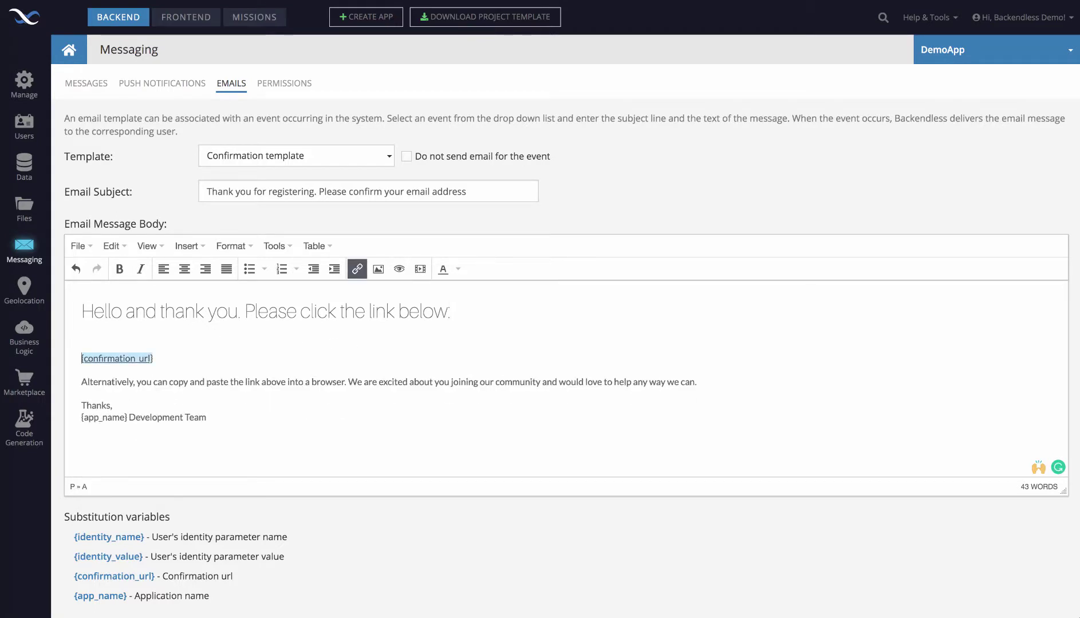
key(Left)
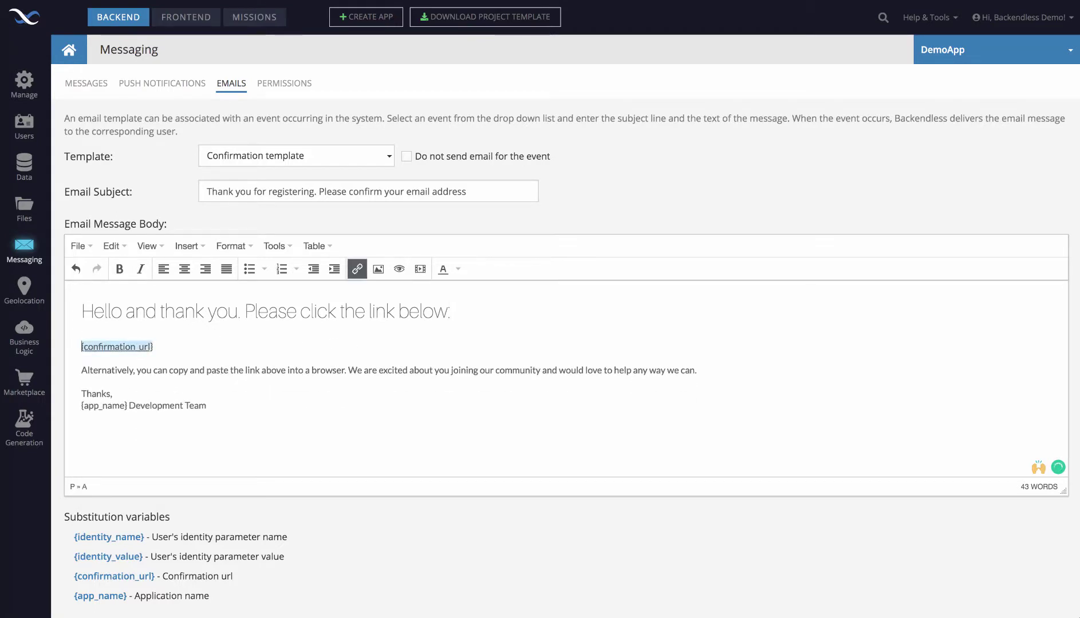
click(447, 338)
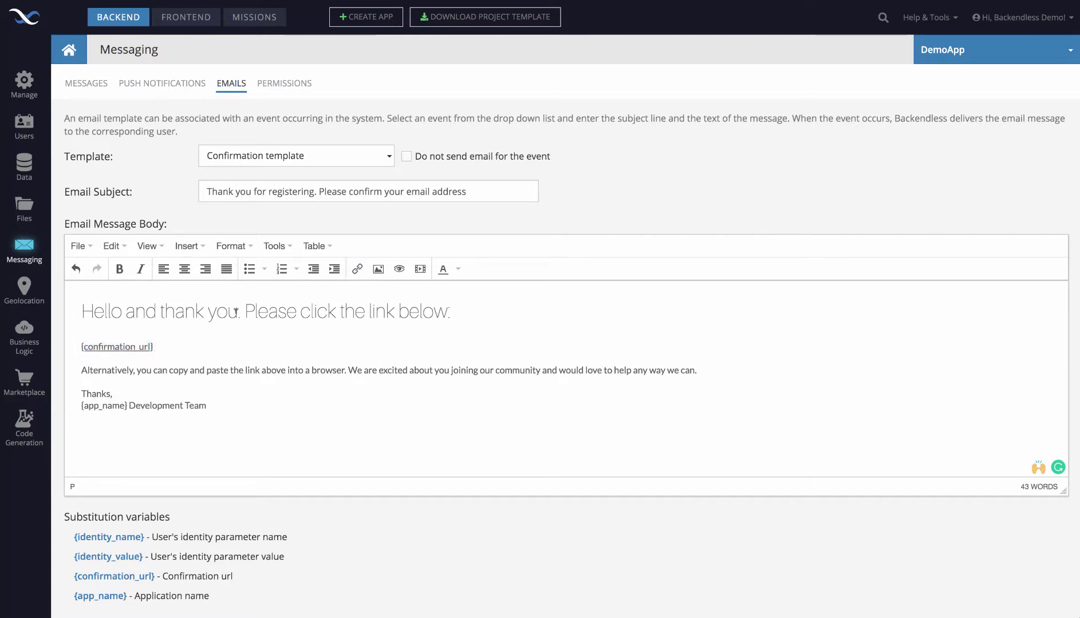
scroll(330, 551, down, 2)
click(97, 581)
scroll(416, 498, up, 2)
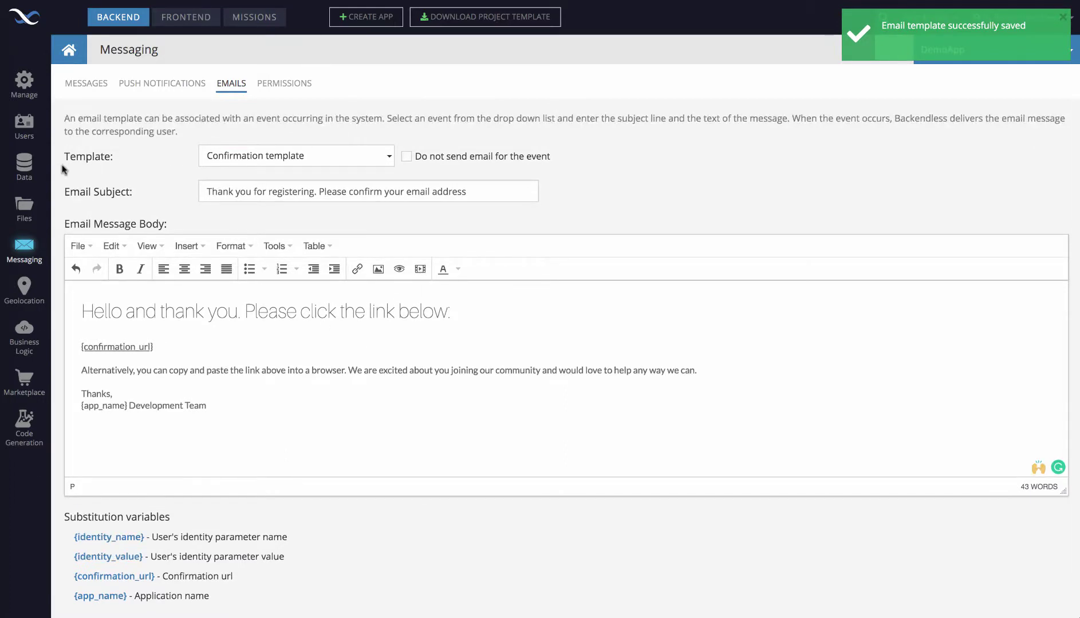
Add user mark with email and password as a new row in the Users data table
click(24, 165)
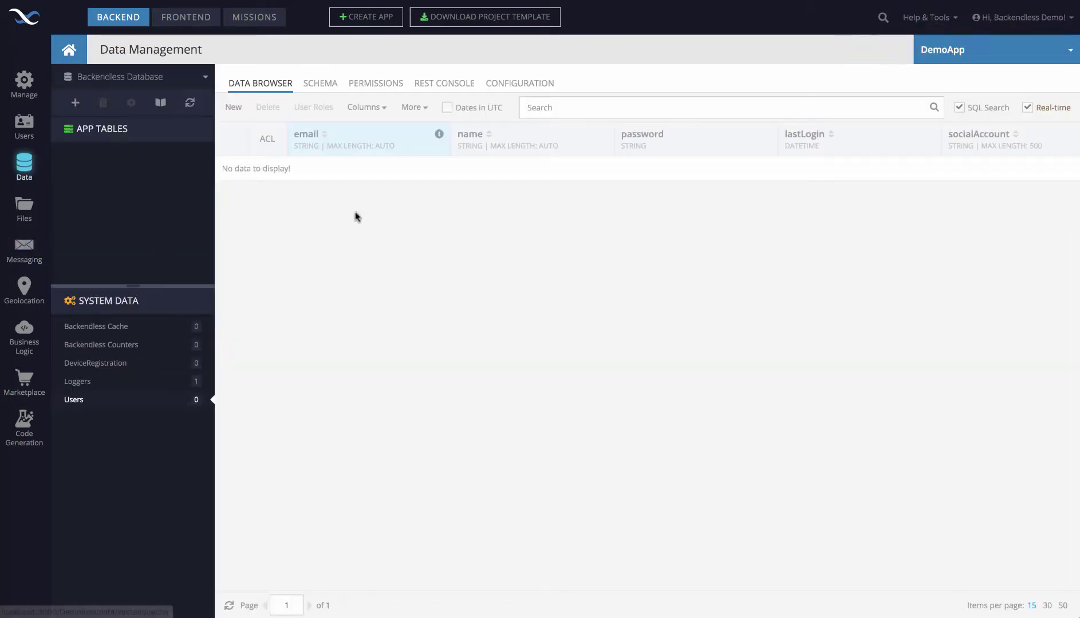
click(233, 107)
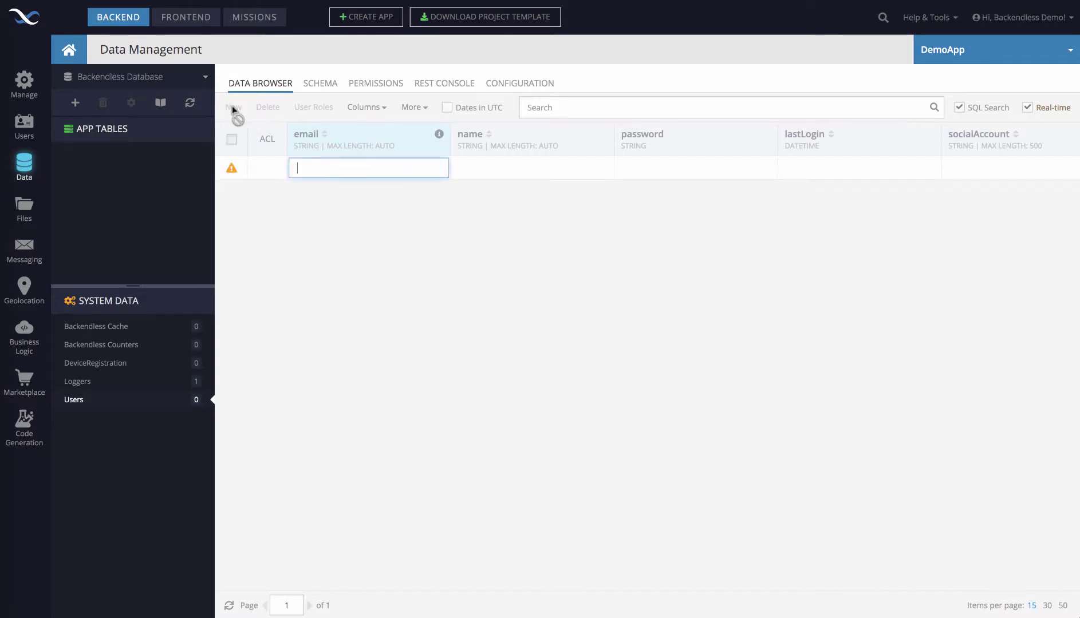
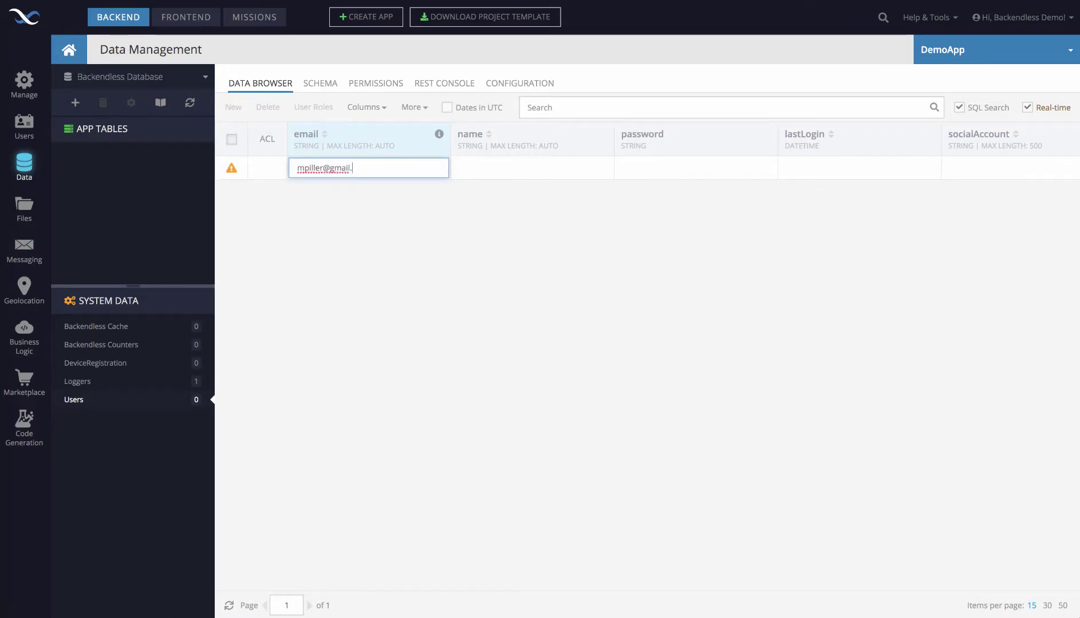
key(Tab)
key(Tab)
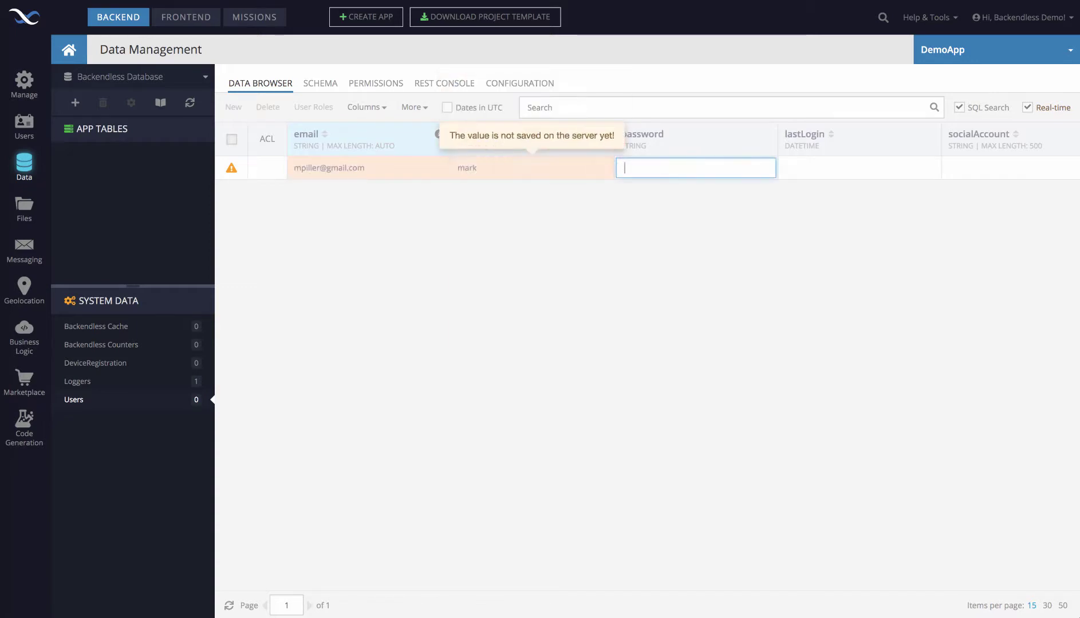
key(Return)
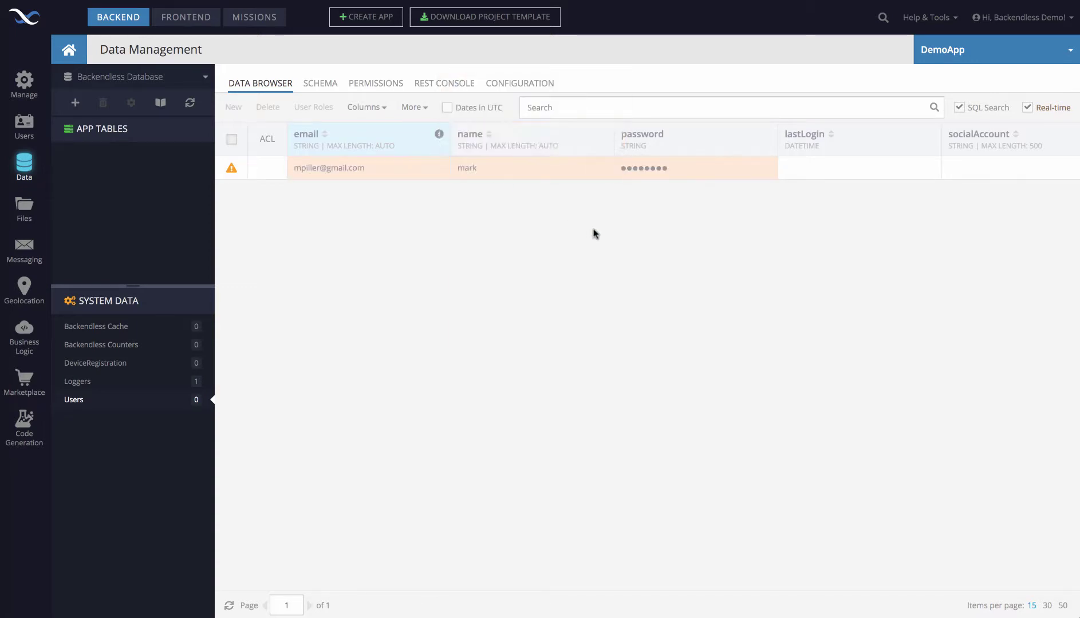
scroll(484, 258, right, 5)
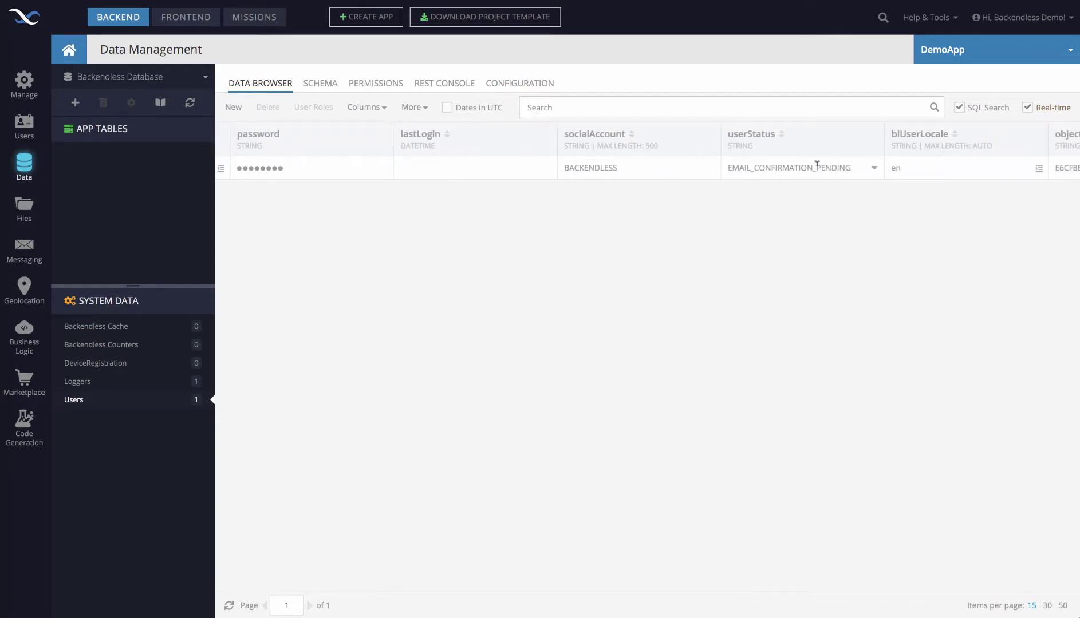
scroll(850, 221, left, 5)
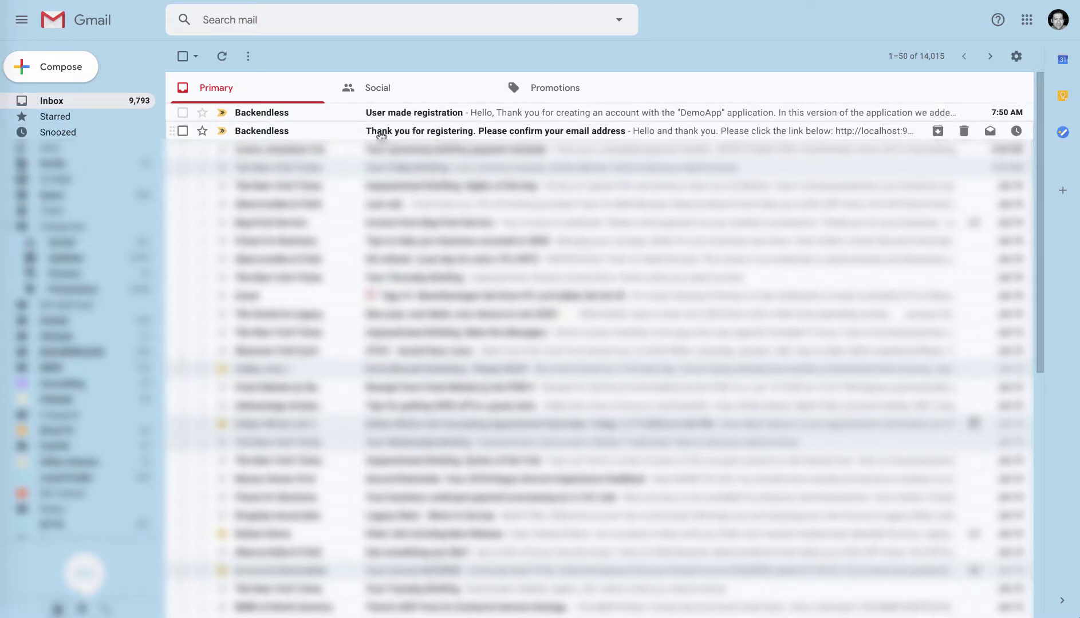
Read the received 'Thank you for registering' email in Gmail, then return to Backendless
click(479, 131)
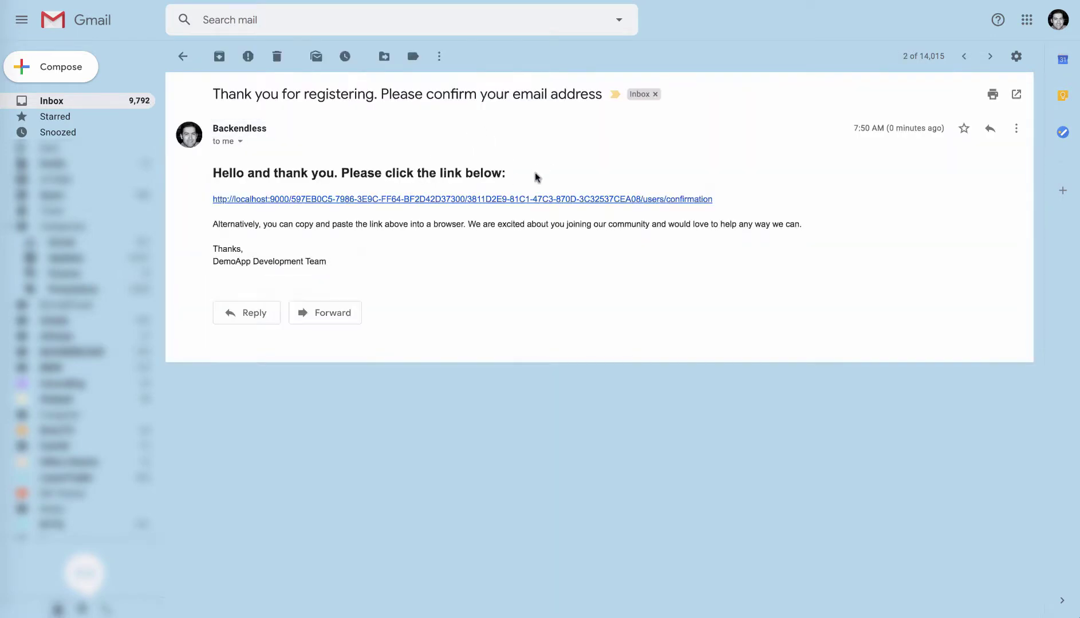
drag(506, 173, 212, 173)
click(492, 152)
key(ctrl+Tab)
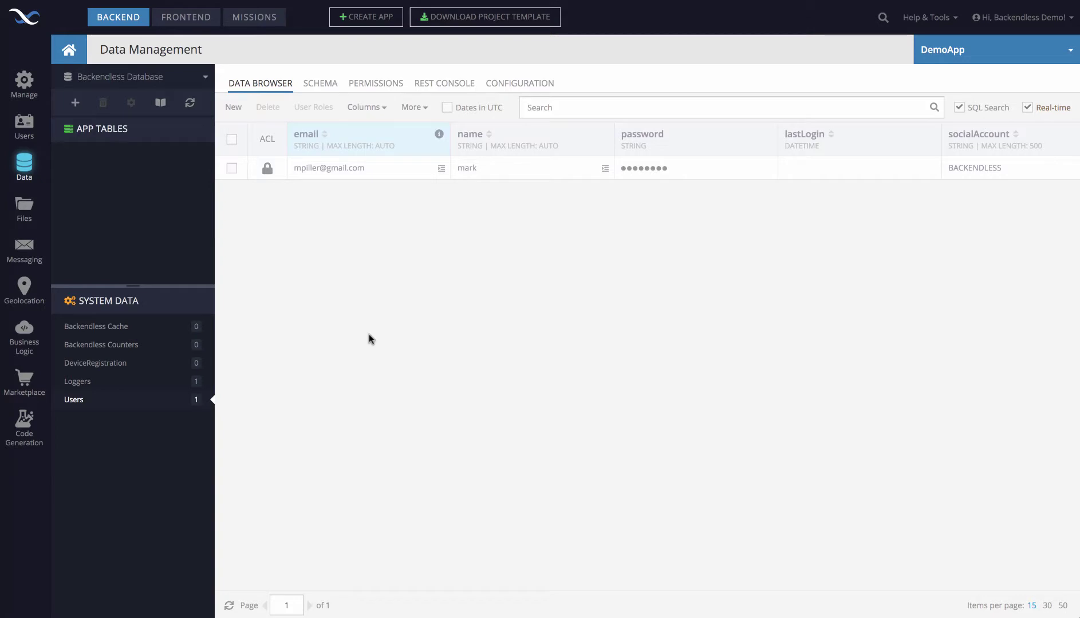
Reopen Messaging's Emails page showing the saved confirmation template
click(23, 249)
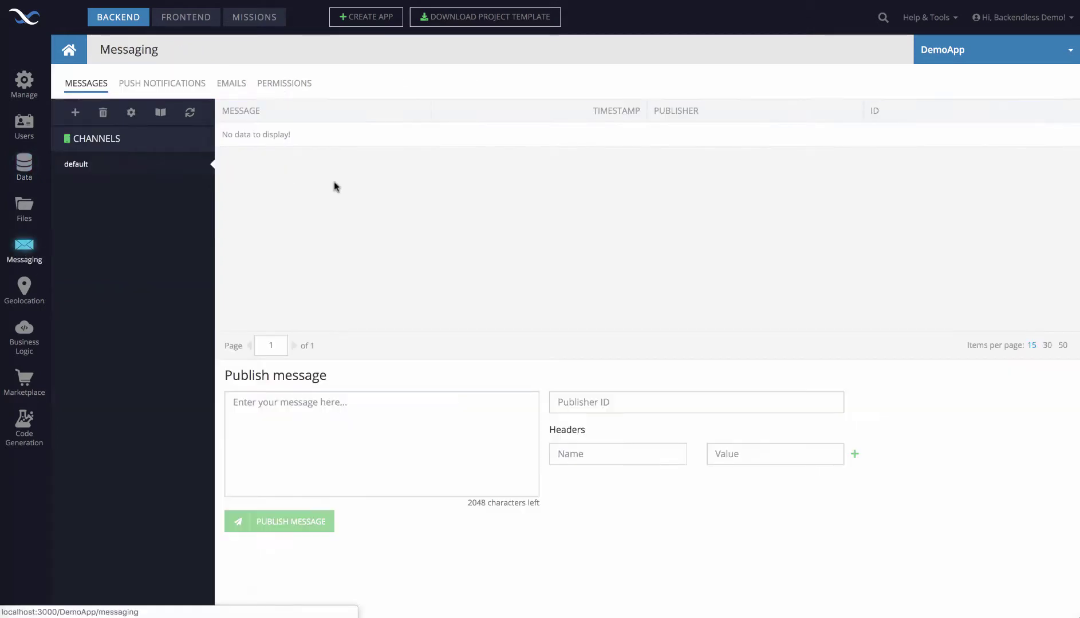
click(231, 83)
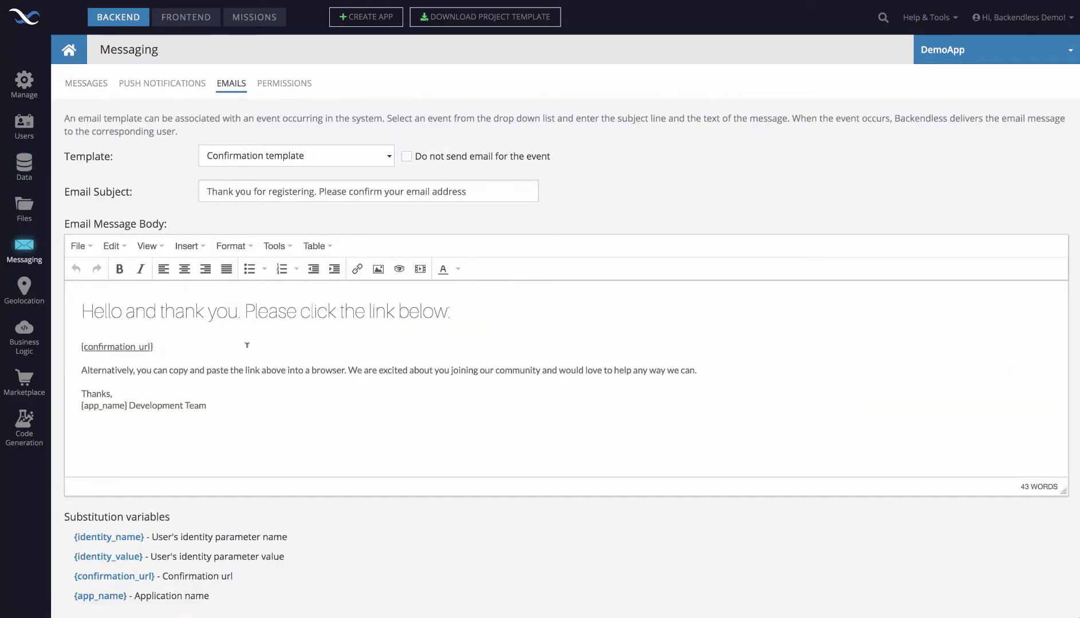